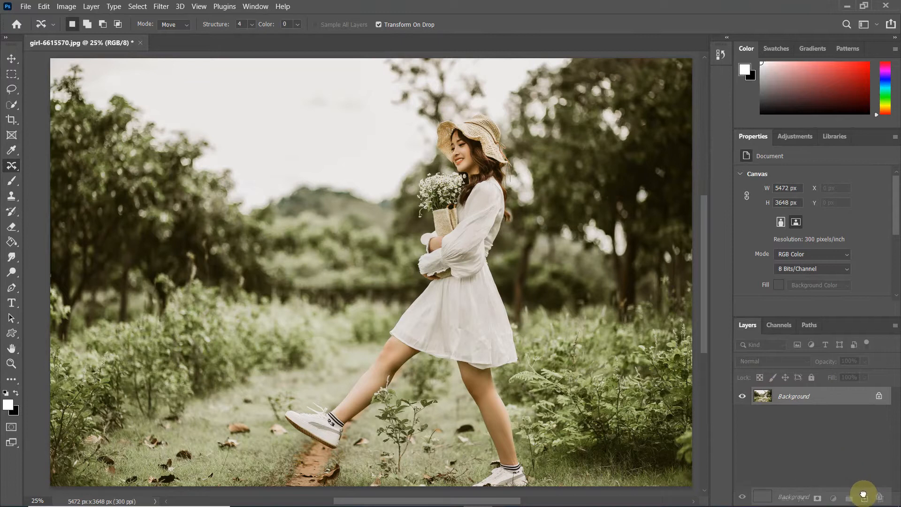
Step: Duplicate the Background layer and open the Camera Raw Filter on the copy
left_click(811, 399)
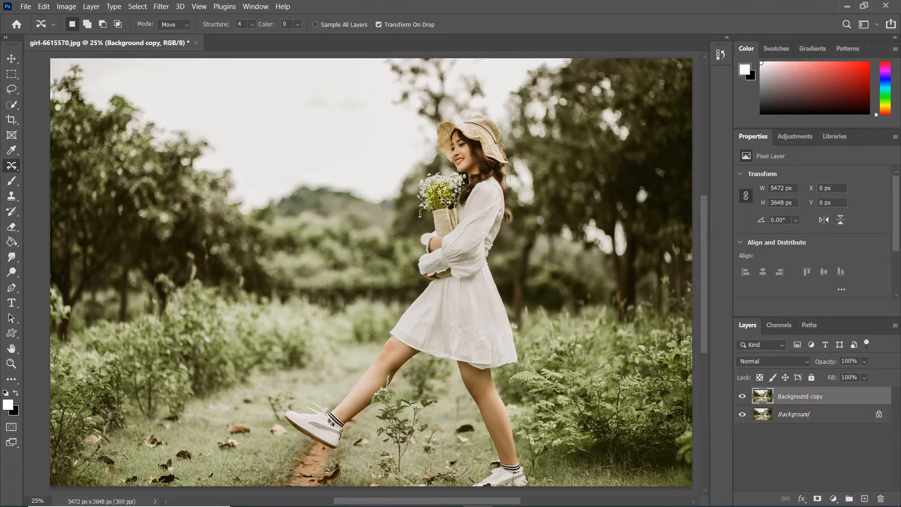
left_click(163, 7)
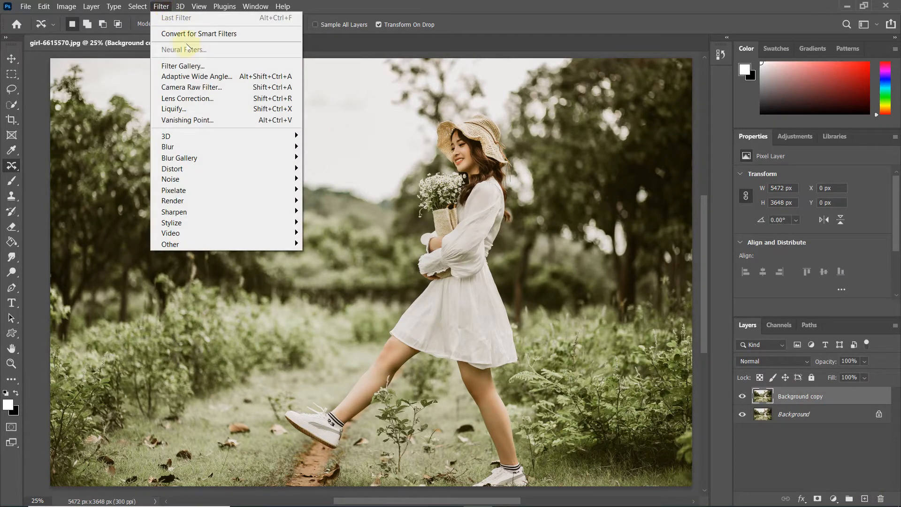
left_click(236, 92)
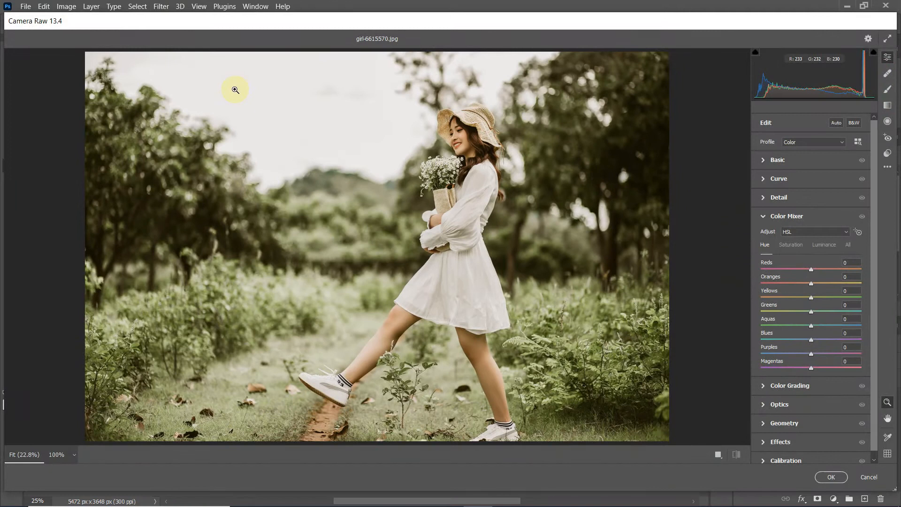
Step: In the Basic adjustments, set Exposure -0.50, Contrast -44, Highlights -14, Shadows +1, Whites +30, Blacks +9, Clarity +16, Vibrance +6 and Saturation +16
left_click(762, 161)
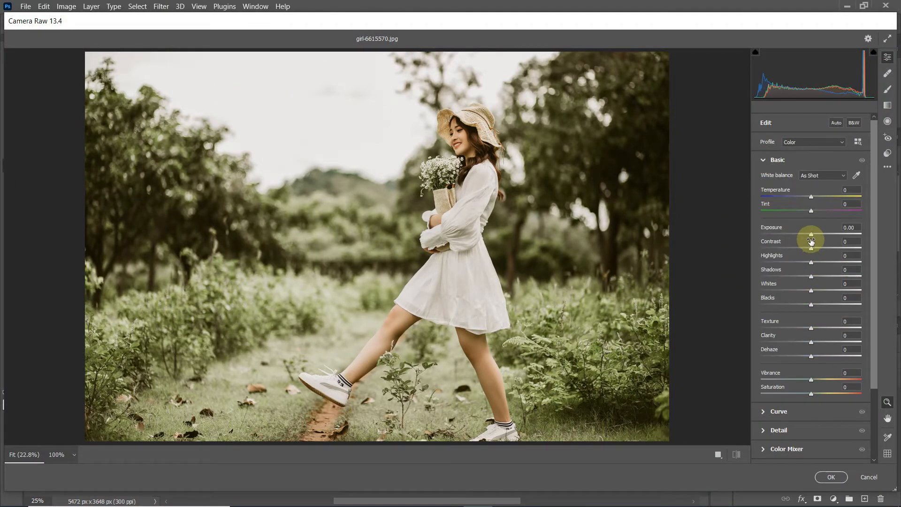
left_click_drag(812, 235, 813, 311)
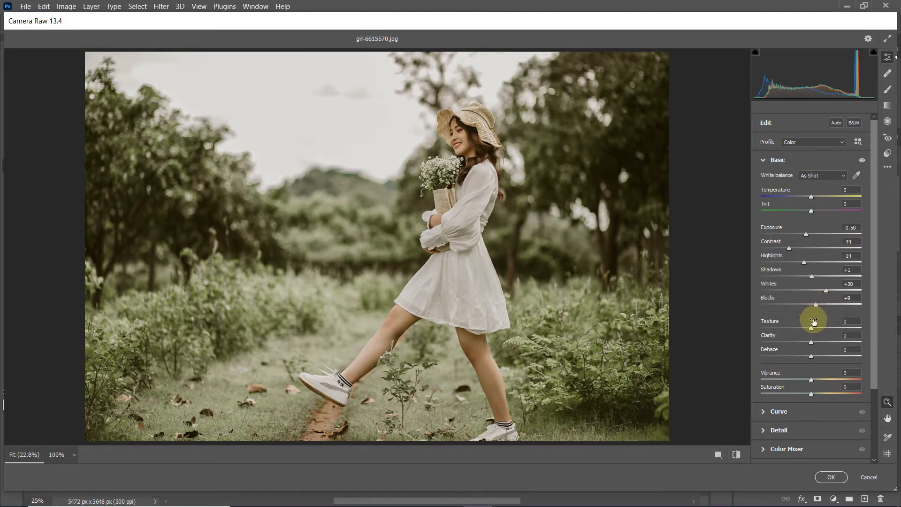
scroll(803, 310, "down", 3)
left_click_drag(812, 275, 819, 275)
left_click_drag(811, 312, 820, 326)
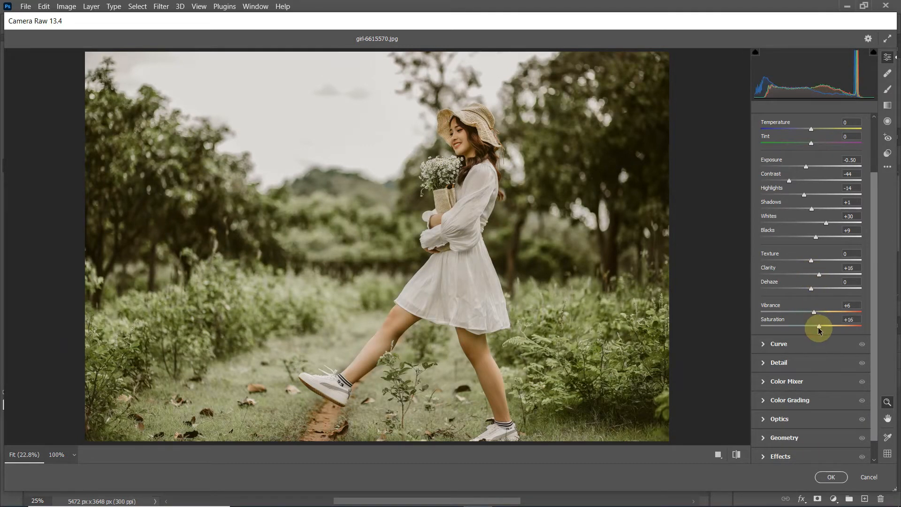
scroll(815, 327, "down", 1)
scroll(795, 258, "up", 4)
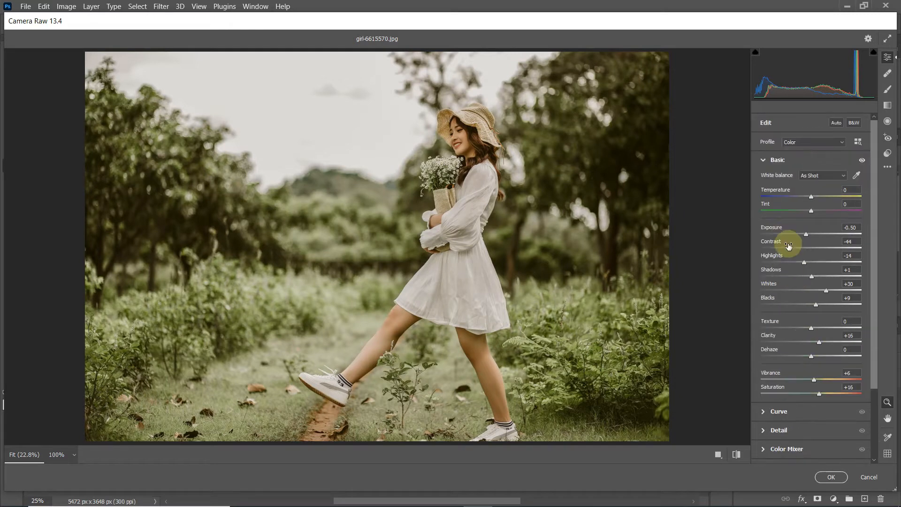
left_click(763, 161)
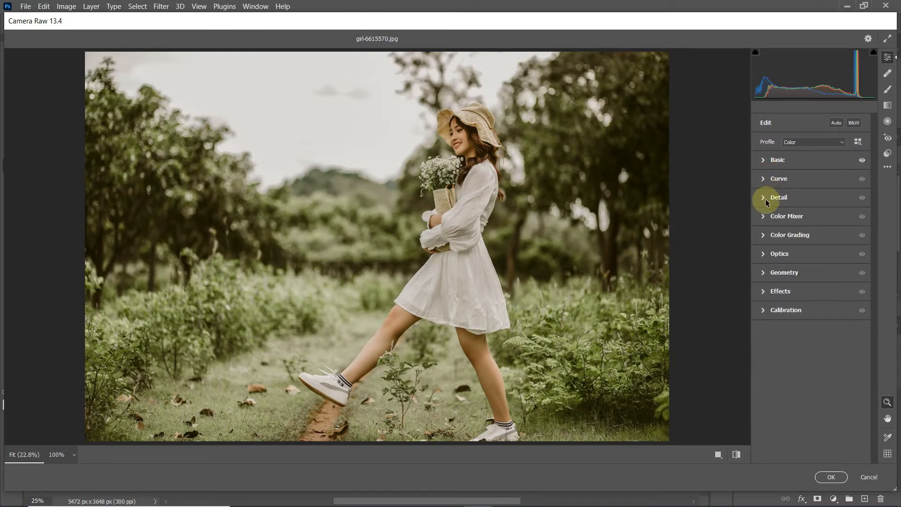
Step: In the Color Mixer, set the saturation of Reds and Oranges to +100 and of Yellows and Greens to -100
left_click(763, 216)
left_click(790, 245)
left_click_drag(808, 267, 871, 271)
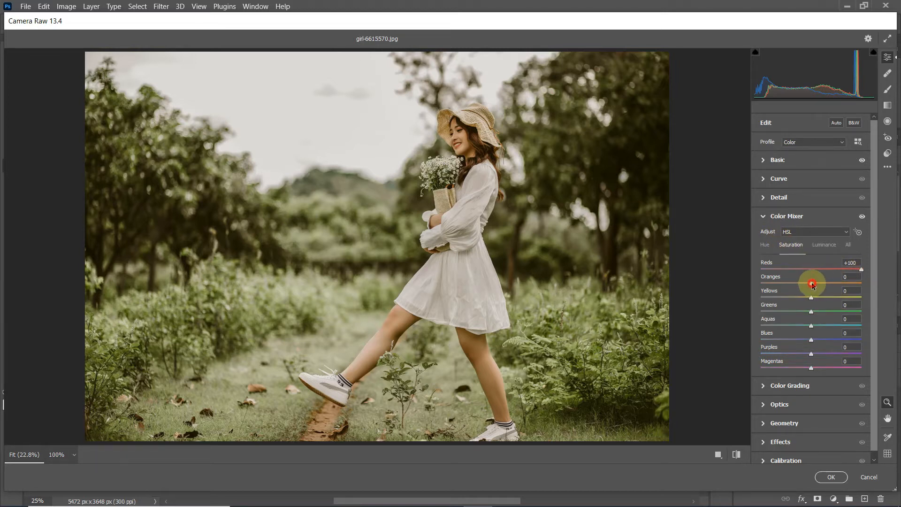
left_click_drag(846, 288, 862, 292)
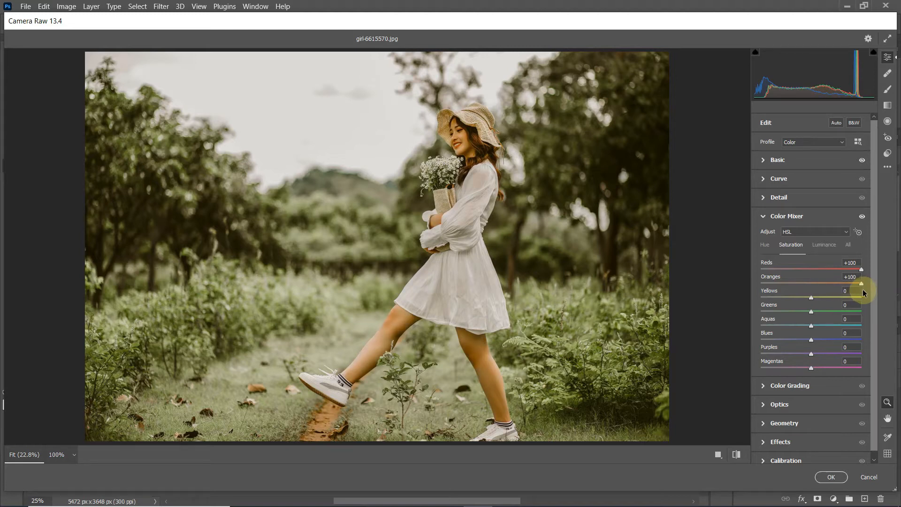
left_click_drag(814, 301, 758, 301)
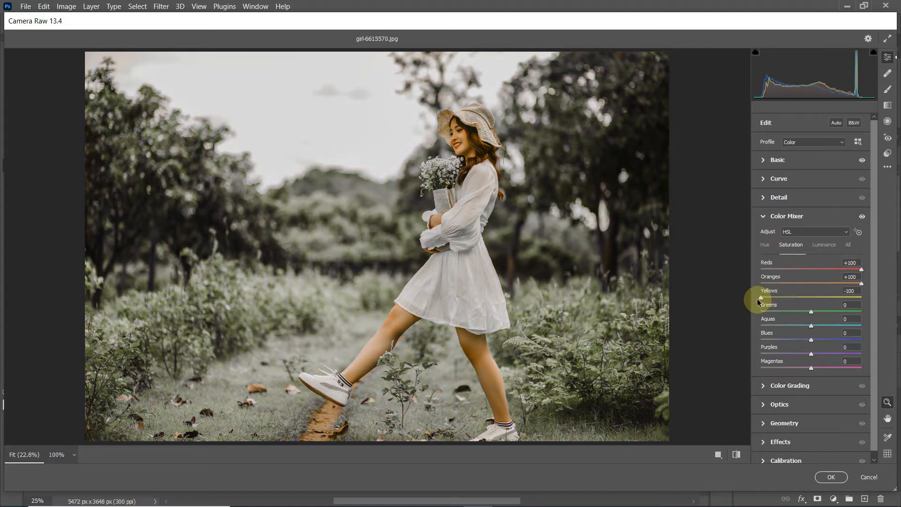
left_click_drag(812, 311, 751, 316)
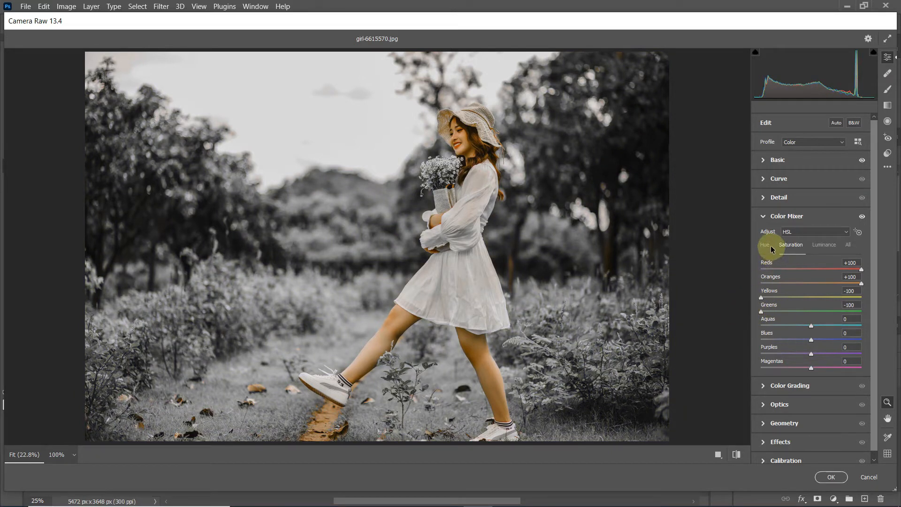
Step: Set the Color Mixer luminance to Reds +18, Oranges +21, Yellows -25 and Greens -43
left_click(819, 245)
left_click_drag(813, 271, 799, 299)
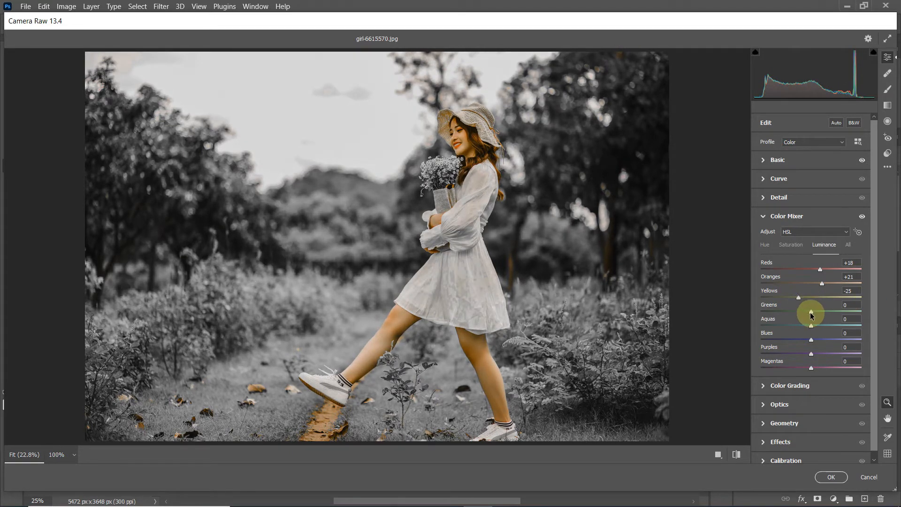
mouse_move(791, 312)
left_mouse_down()
mouse_move(765, 312)
mouse_move(887, 306)
mouse_move(789, 324)
left_mouse_up()
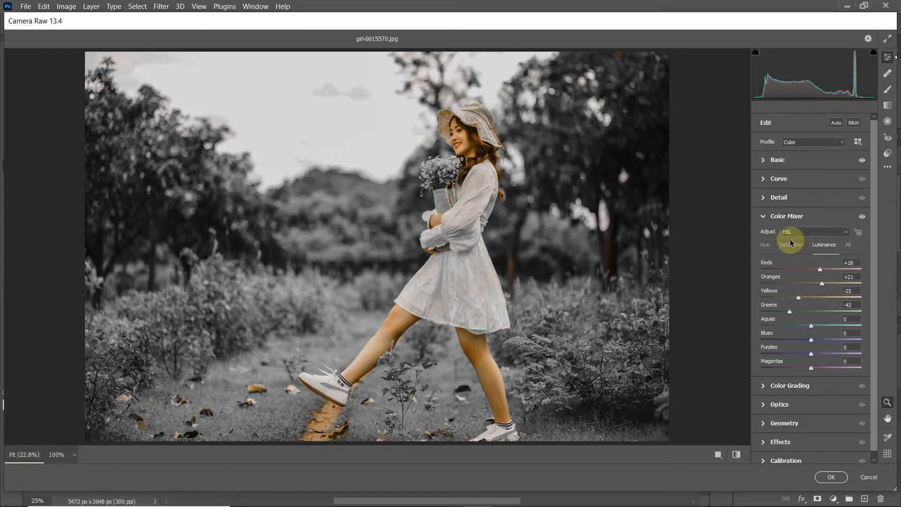
left_click(763, 218)
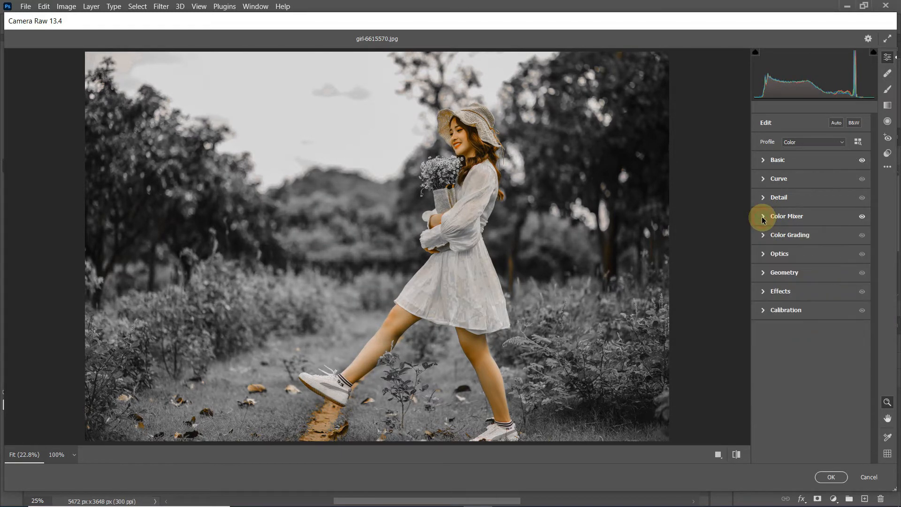
Step: Fade the main point curve by lifting its black point and adding points at input 49/output 55, near the middle, and at 213/190
left_click(763, 180)
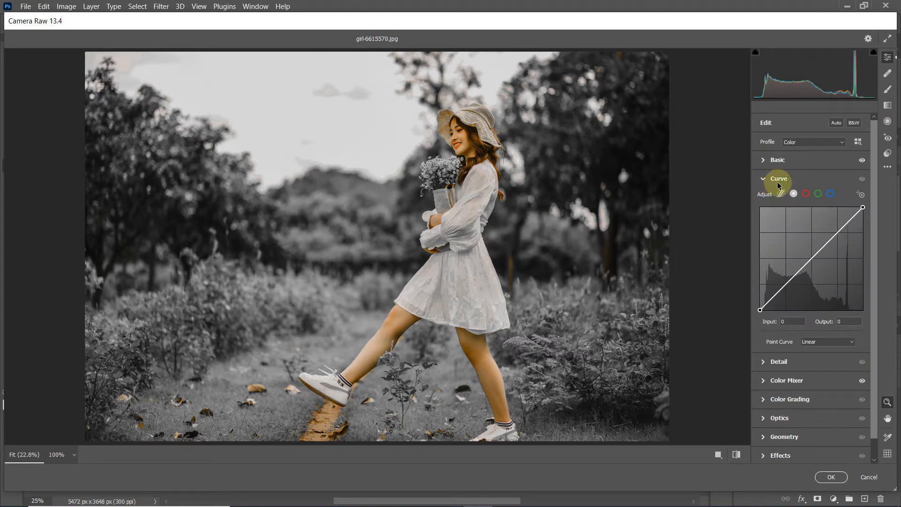
left_click(796, 194)
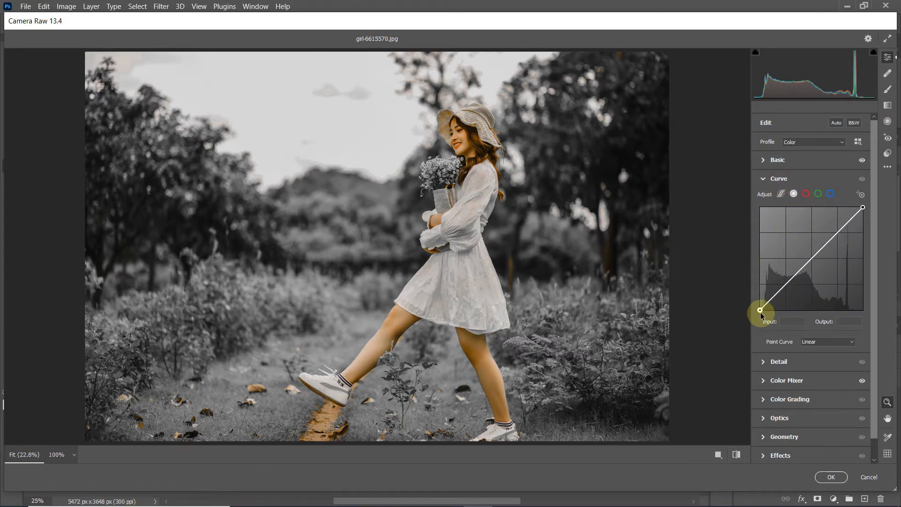
left_click_drag(760, 310, 780, 288)
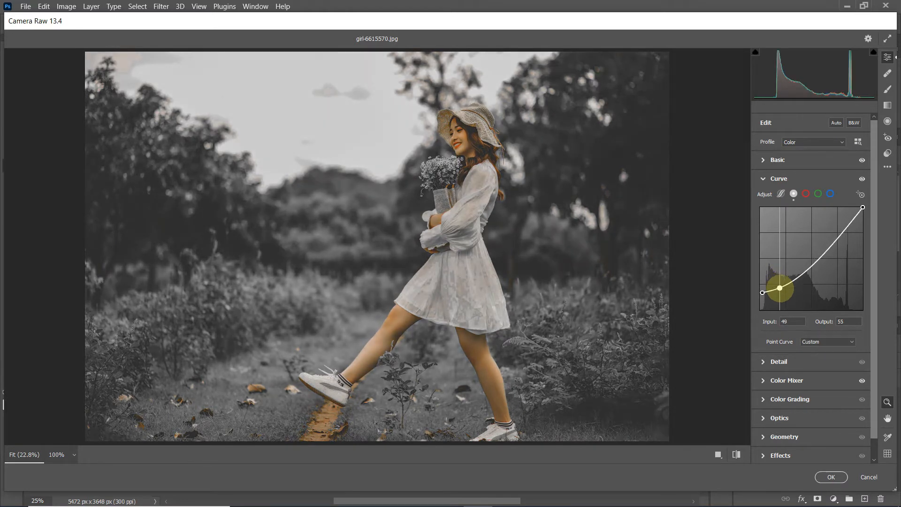
left_click_drag(815, 261, 814, 260)
left_click_drag(848, 225, 847, 233)
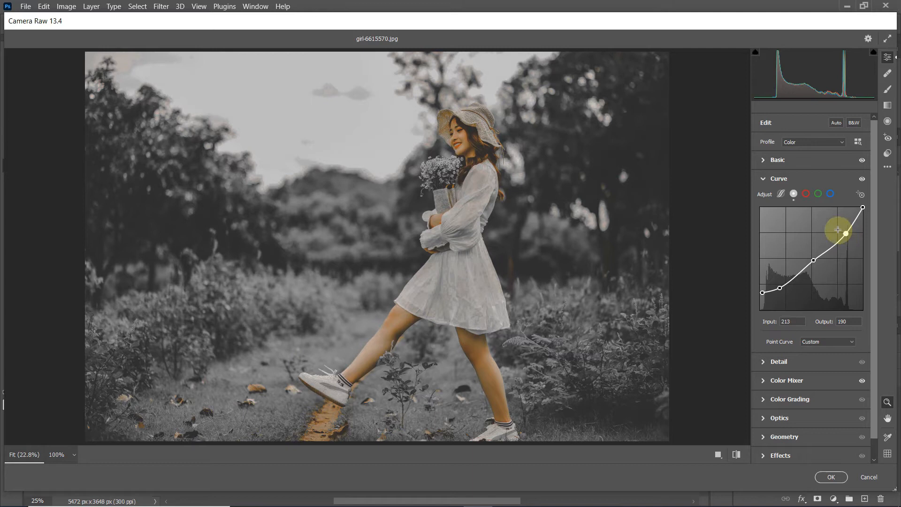
Step: Shape the red channel curve with its black point at output 5 and points at input 95/output 85 and 190/190
left_click(807, 198)
left_click(761, 310)
left_click_drag(761, 310, 761, 300)
left_click_drag(801, 261, 799, 275)
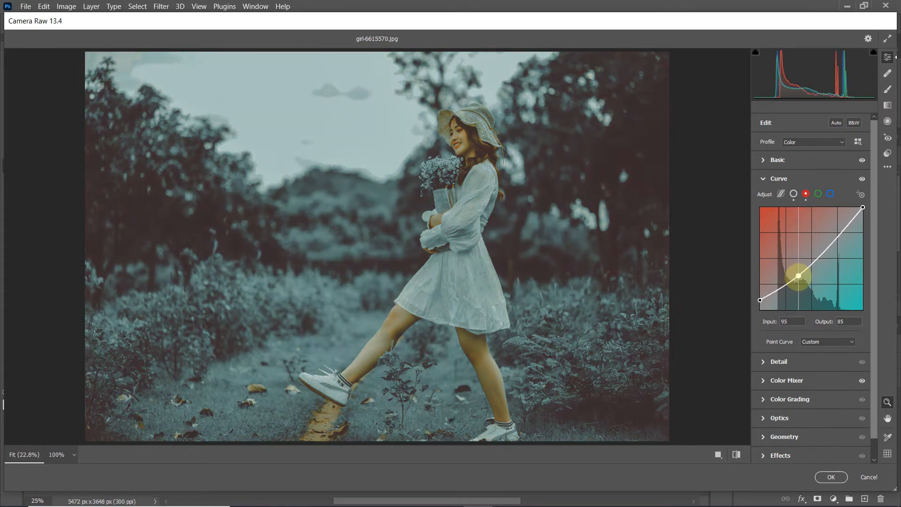
left_click_drag(760, 310, 760, 307)
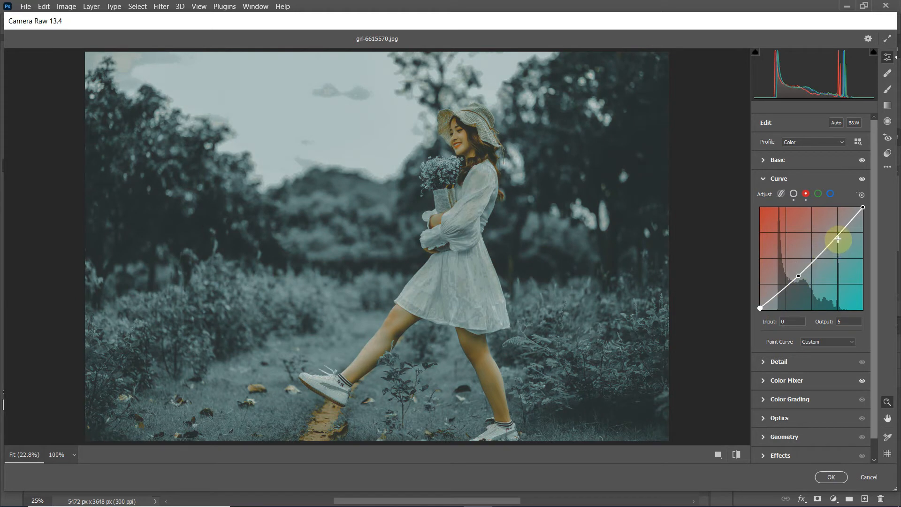
left_click_drag(837, 238, 836, 233)
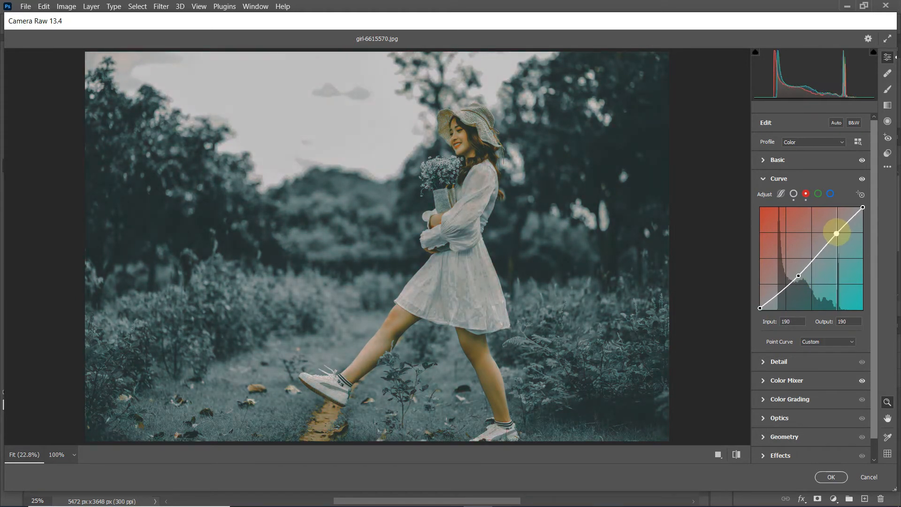
Step: Lift the blue channel curve's black point slightly and add a point at input 109, output 118
left_click(831, 194)
left_click_drag(761, 311, 761, 306)
left_click_drag(806, 264, 804, 263)
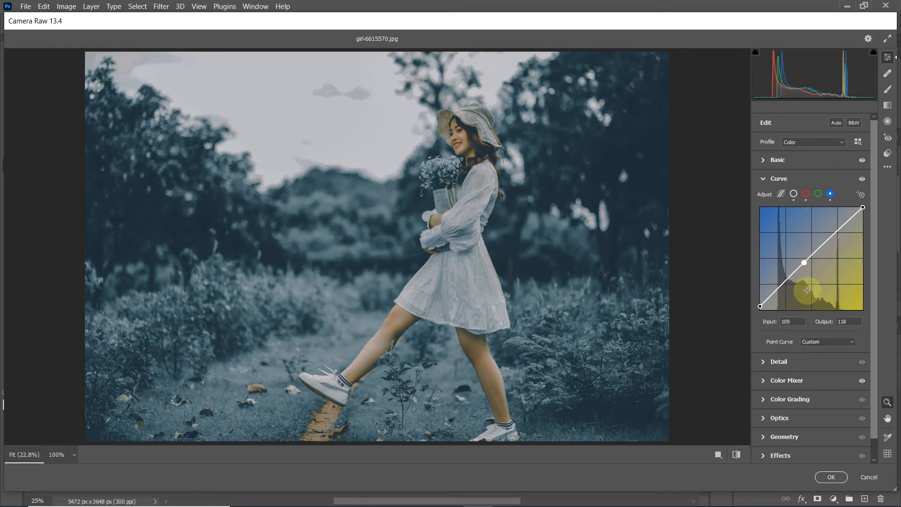
Step: Compare the before and after views and apply the Camera Raw adjustments to the layer
left_click(738, 454)
left_click(740, 456)
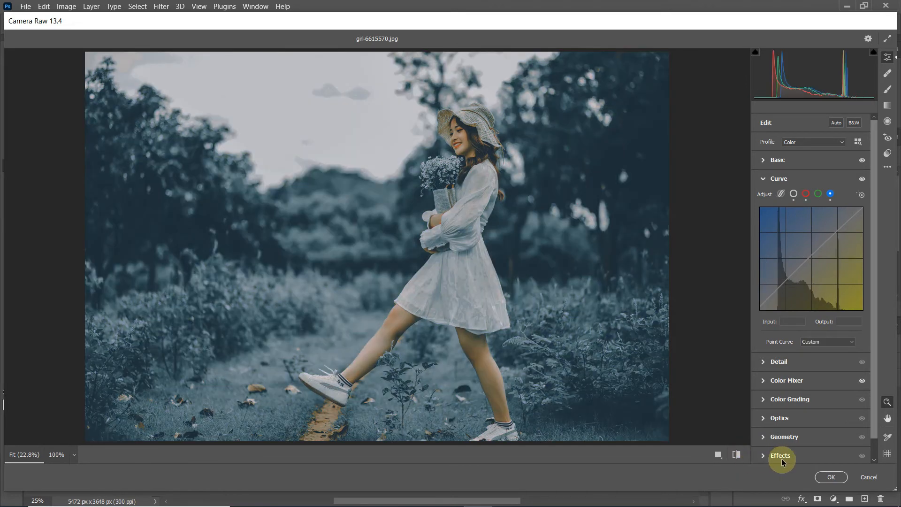
left_click(824, 476)
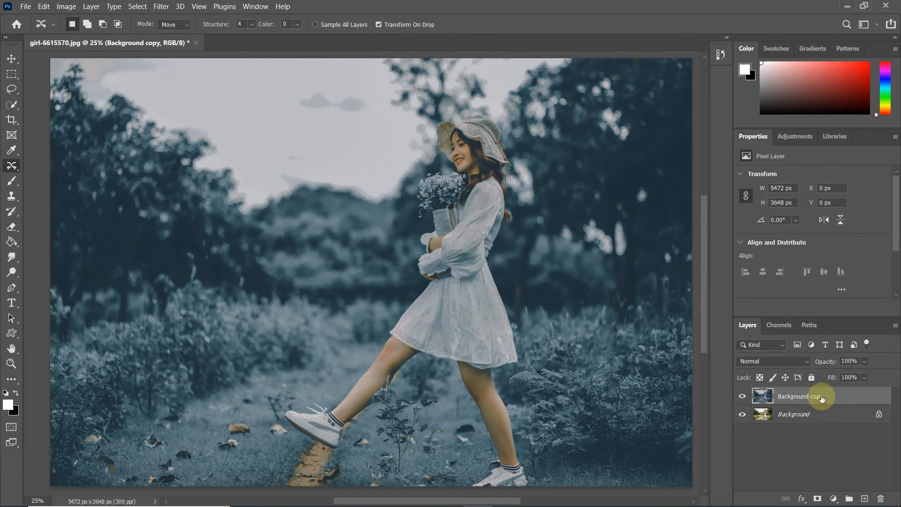
Step: Add a Selective Color adjustment layer and, for Reds, set Cyan to -48% and adjust Magenta and Yellow
left_click(802, 136)
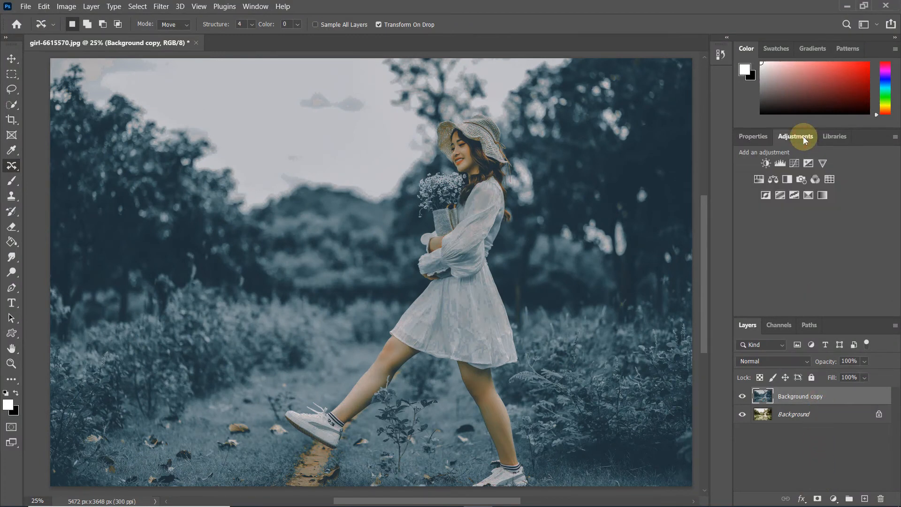
left_click(807, 195)
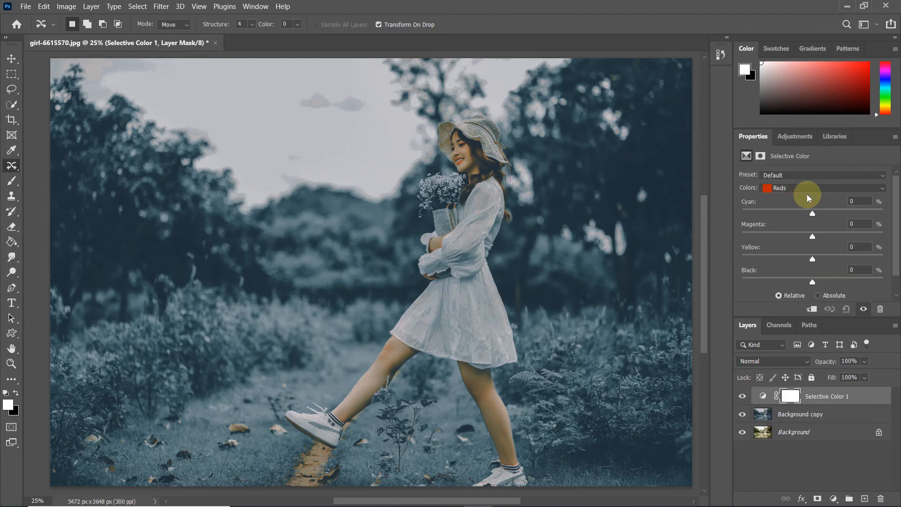
left_click(813, 214)
left_click_drag(815, 221, 778, 216)
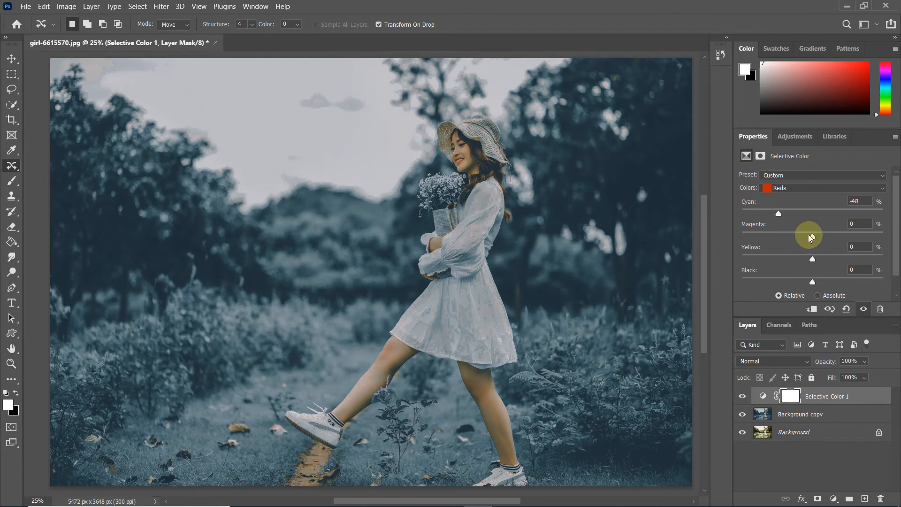
left_click_drag(815, 237, 830, 261)
Step: For Yellows in the Selective Color adjustment, set Cyan +16%, Magenta +16%, Yellow -10% and Black -38%
left_click(796, 188)
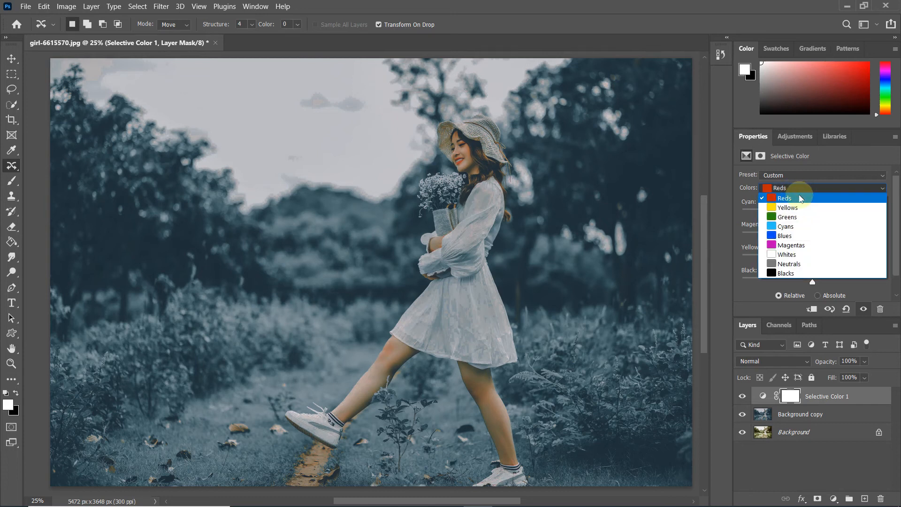
left_click(801, 208)
left_click_drag(812, 212, 808, 262)
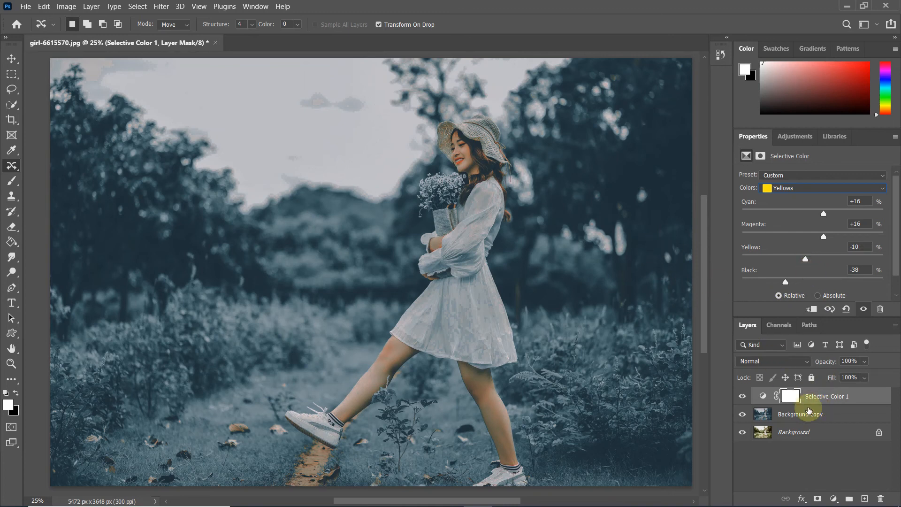
Step: Merge the Selective Color 1 and Background copy layers, and toggle the merged layer's visibility to compare with the original
left_click(810, 416)
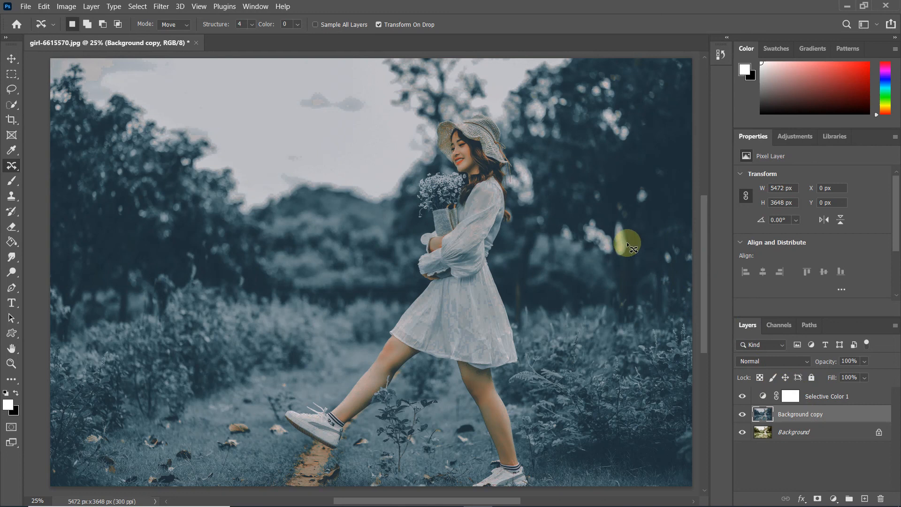
left_click(822, 398, "shift")
right_click(820, 397)
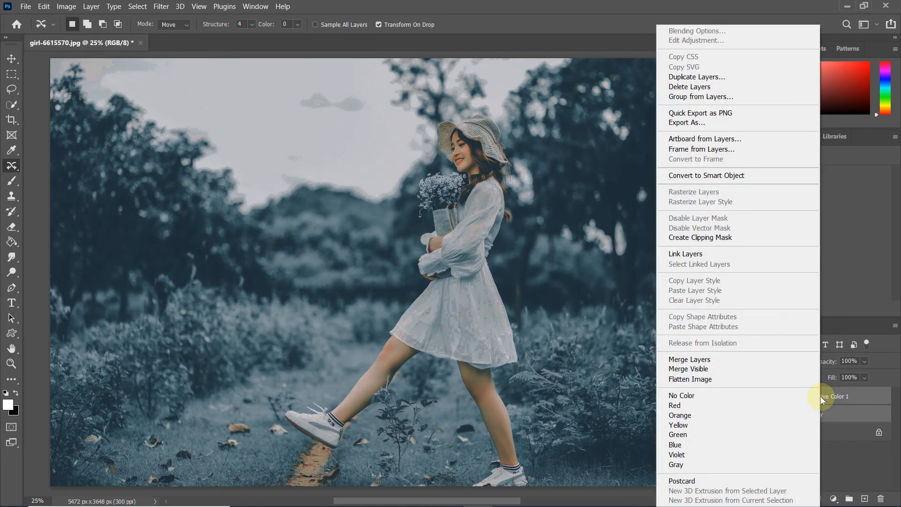
left_click(791, 359)
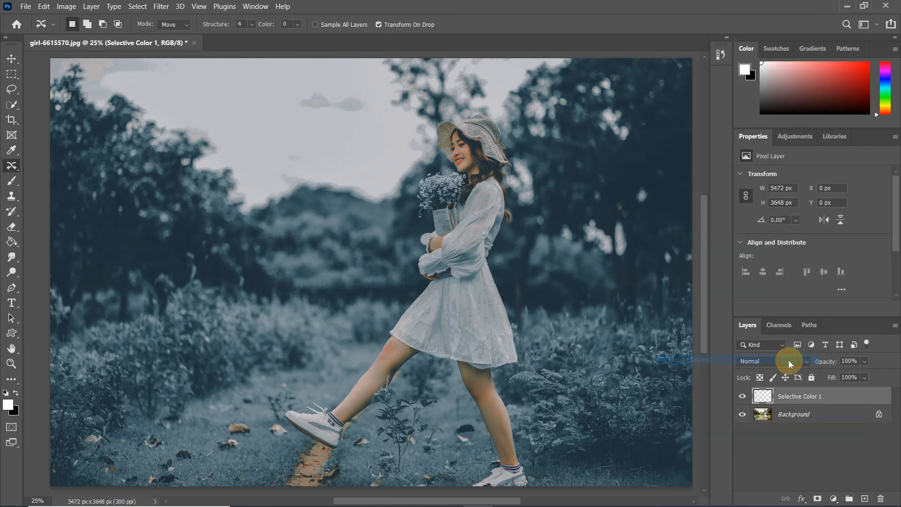
left_click(743, 398)
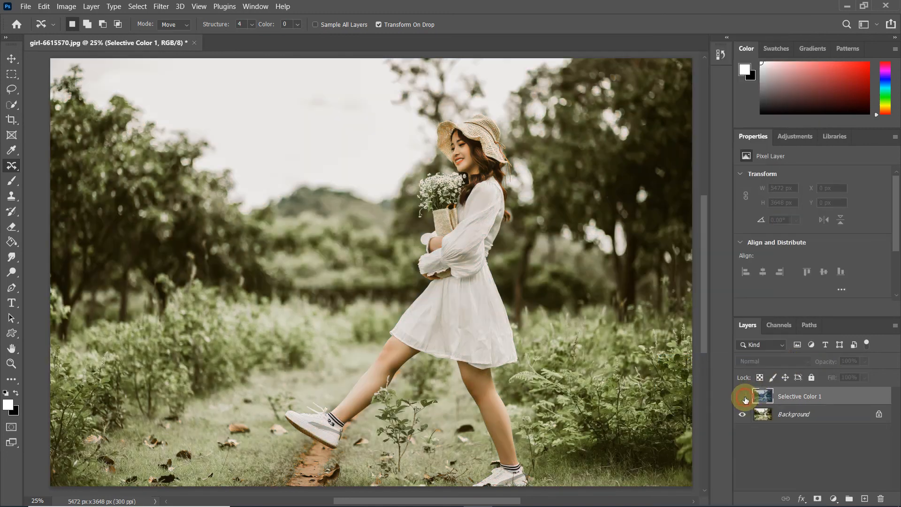
left_click(743, 398)
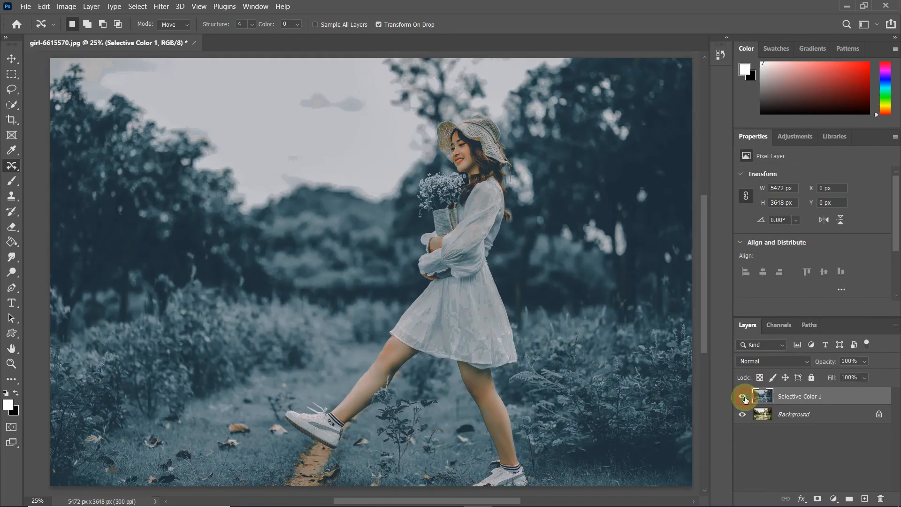